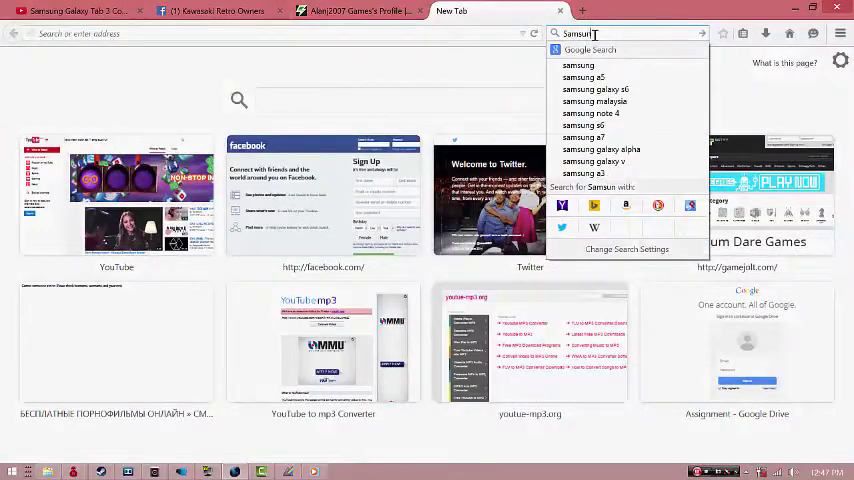
{"action": "type", "text": "g Galax"}
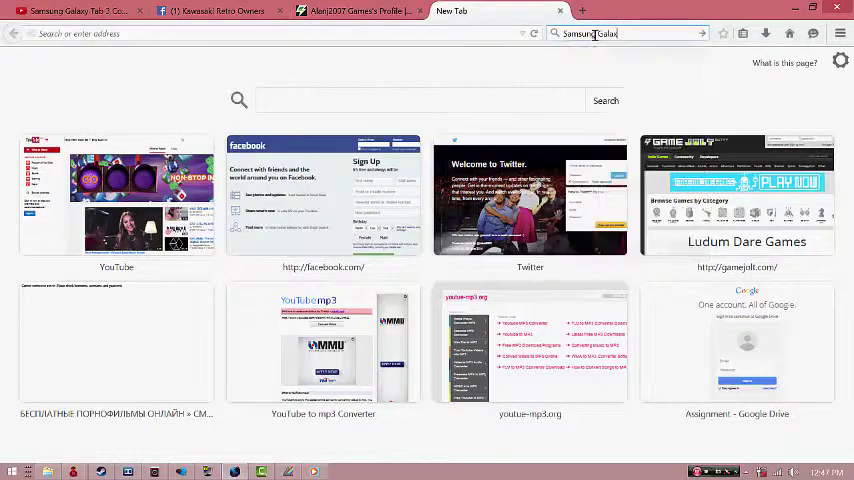
{"action": "type", "text": "y b 3"}
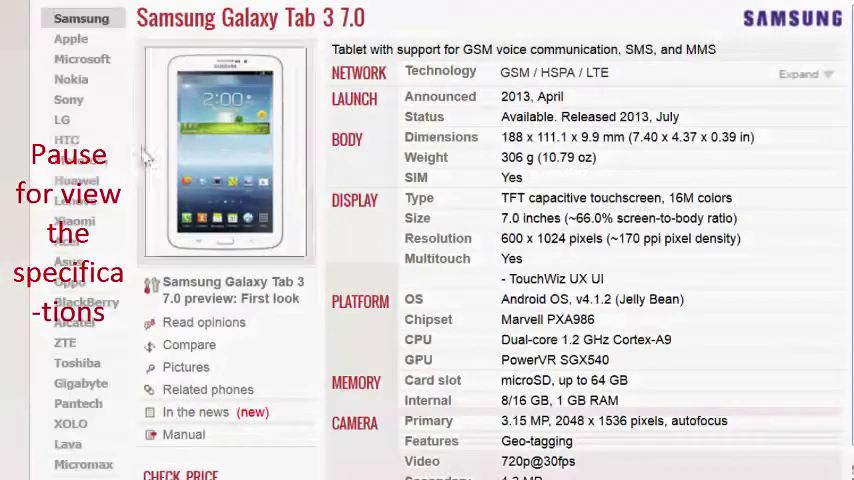
{"action": "scroll", "coordinate": [25, 208], "scroll_direction": "down", "scroll_amount": 2}
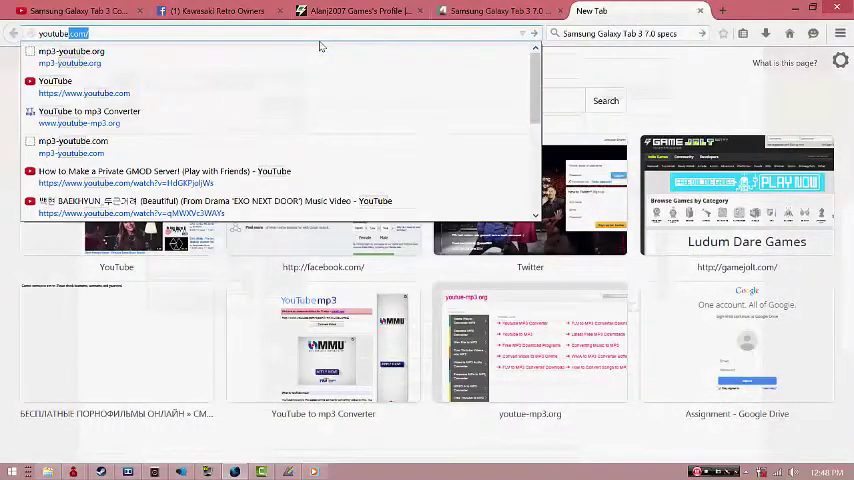
{"action": "type", "text": "e.com/failar"}
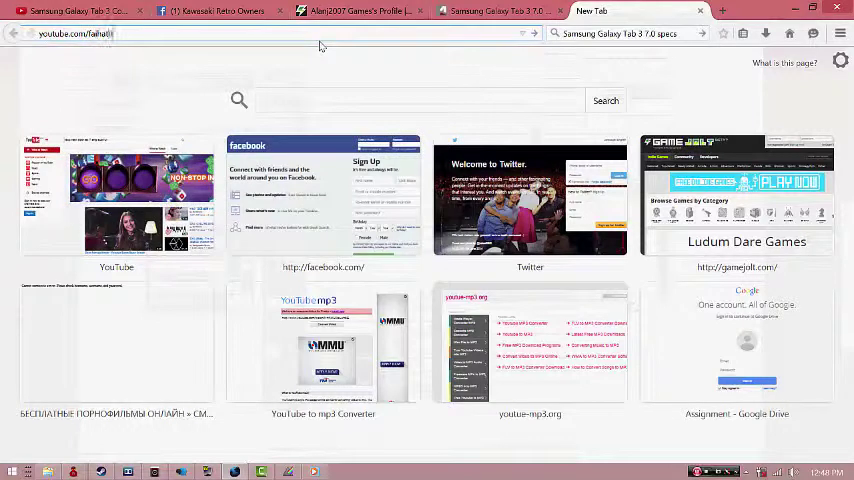
Step: Load the MrFaiz Project YouTube channel address, browse its uploads, and open the channel Home page
{"action": "key", "text": "Return"}
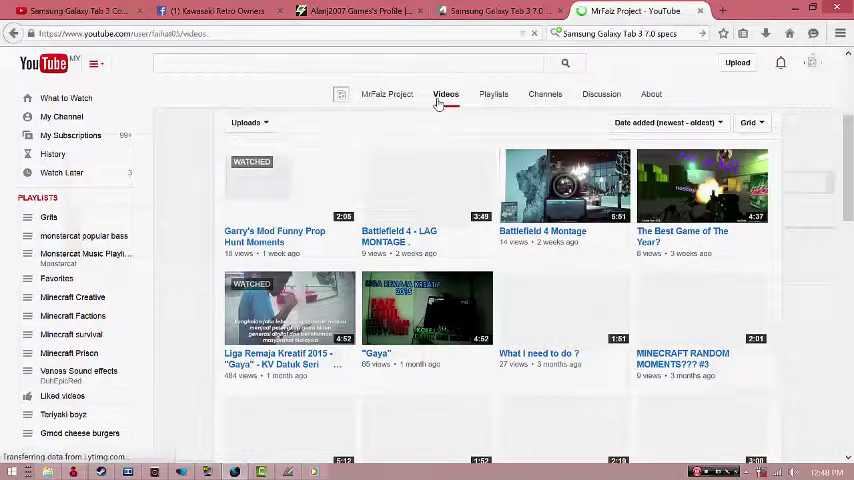
{"action": "scroll", "coordinate": [408, 315], "scroll_direction": "down", "scroll_amount": 5}
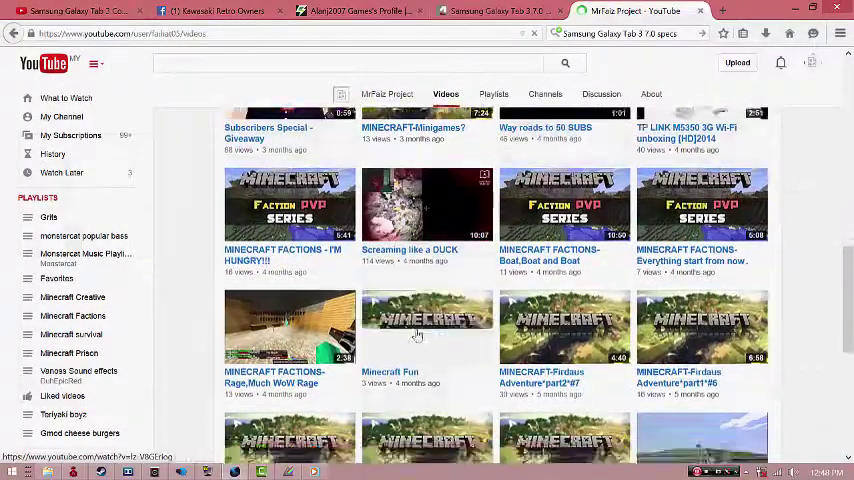
{"action": "scroll", "coordinate": [408, 315], "scroll_direction": "down", "scroll_amount": 5}
{"action": "scroll", "coordinate": [408, 315], "scroll_direction": "up", "scroll_amount": 5}
{"action": "scroll", "coordinate": [483, 360], "scroll_direction": "down", "scroll_amount": 5}
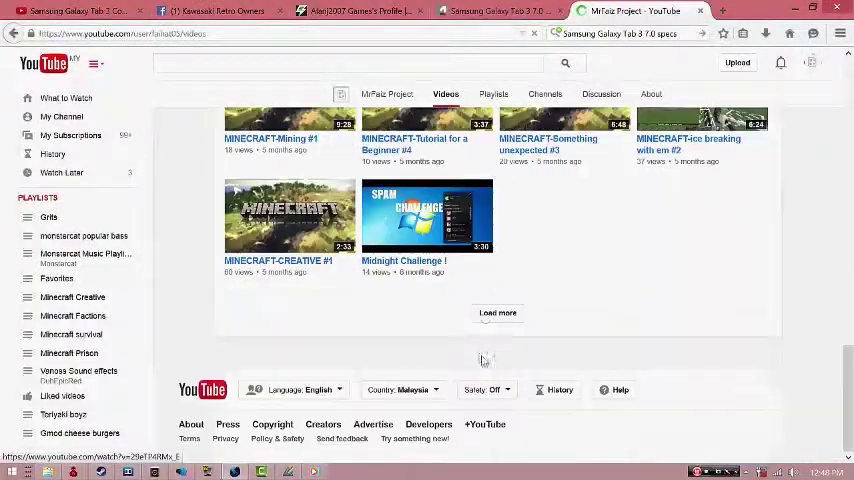
{"action": "scroll", "coordinate": [480, 310], "scroll_direction": "up", "scroll_amount": 3}
{"action": "scroll", "coordinate": [460, 300], "scroll_direction": "up", "scroll_amount": 3}
{"action": "scroll", "coordinate": [440, 285], "scroll_direction": "down", "scroll_amount": 3}
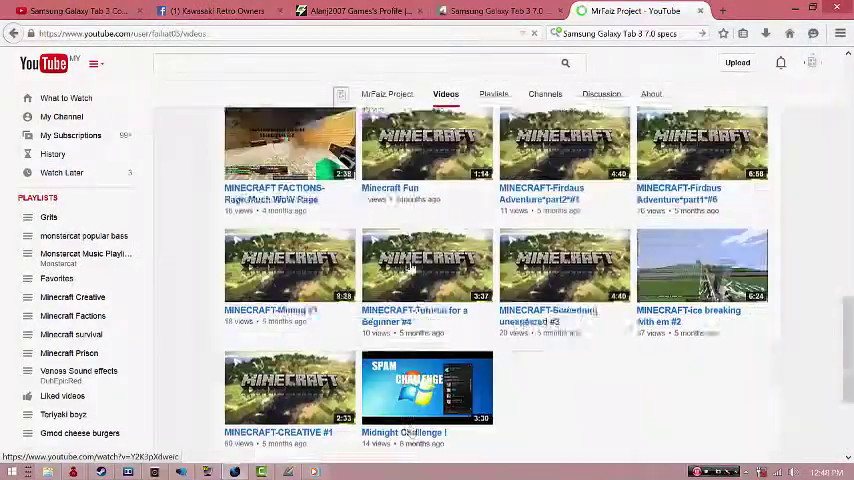
{"action": "scroll", "coordinate": [420, 270], "scroll_direction": "down", "scroll_amount": 3}
{"action": "scroll", "coordinate": [410, 265], "scroll_direction": "up", "scroll_amount": 3}
{"action": "scroll", "coordinate": [539, 282], "scroll_direction": "down", "scroll_amount": 3}
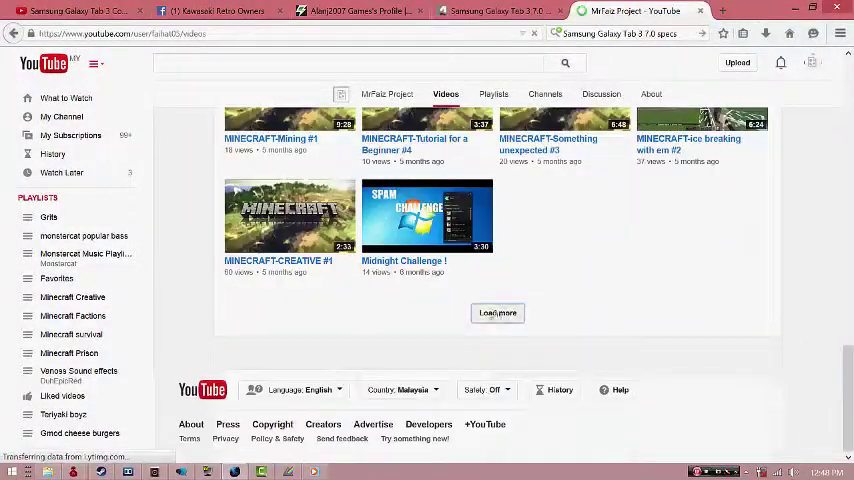
{"action": "scroll", "coordinate": [594, 362], "scroll_direction": "up", "scroll_amount": 5}
{"action": "scroll", "coordinate": [487, 320], "scroll_direction": "up", "scroll_amount": 5}
{"action": "scroll", "coordinate": [458, 273], "scroll_direction": "up", "scroll_amount": 5}
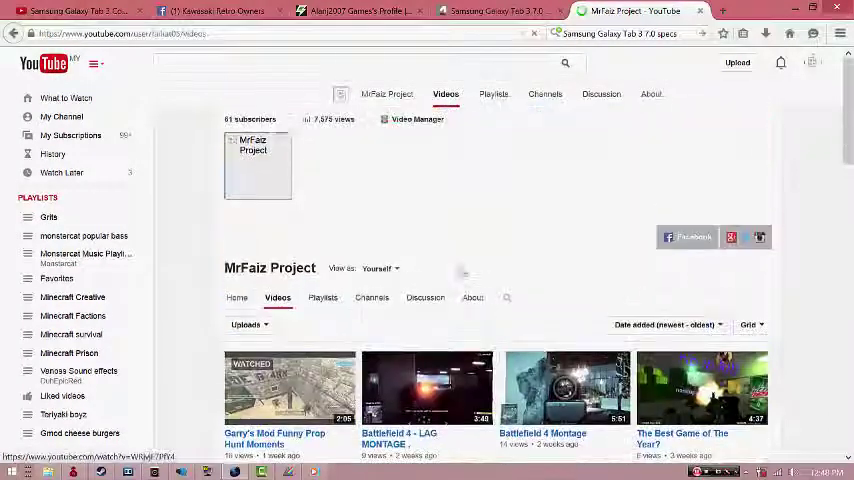
{"action": "left_click", "coordinate": [349, 118]}
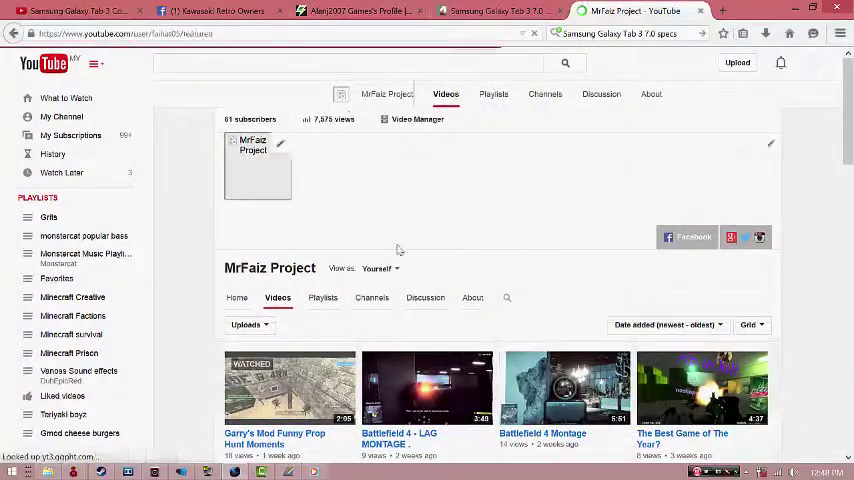
{"action": "scroll", "coordinate": [511, 225], "scroll_direction": "down", "scroll_amount": 5}
{"action": "scroll", "coordinate": [520, 150], "scroll_direction": "down", "scroll_amount": 3}
{"action": "scroll", "coordinate": [540, 120], "scroll_direction": "up", "scroll_amount": 4}
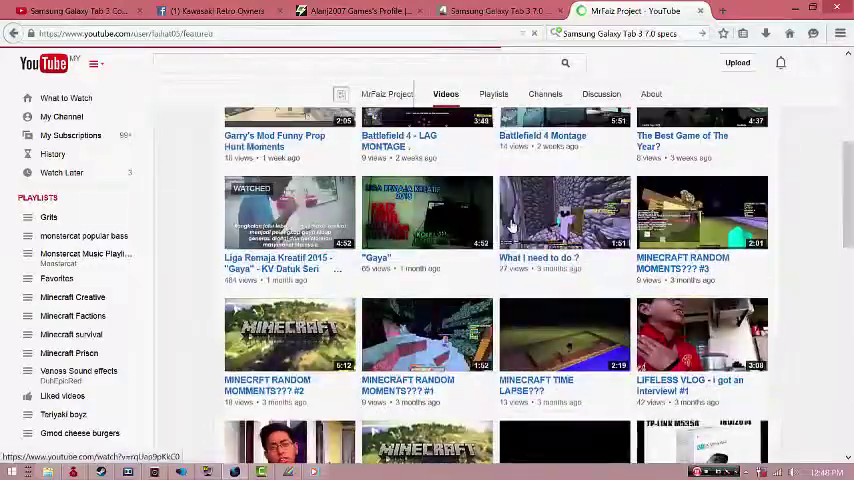